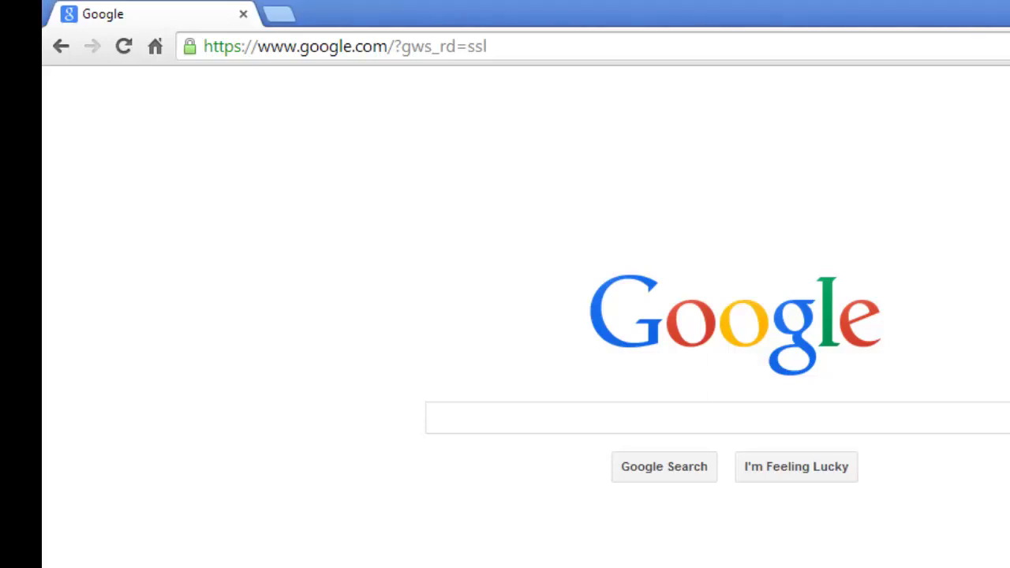
Step: Search Google for 'boston red sox' and switch to the News results
click(484, 415)
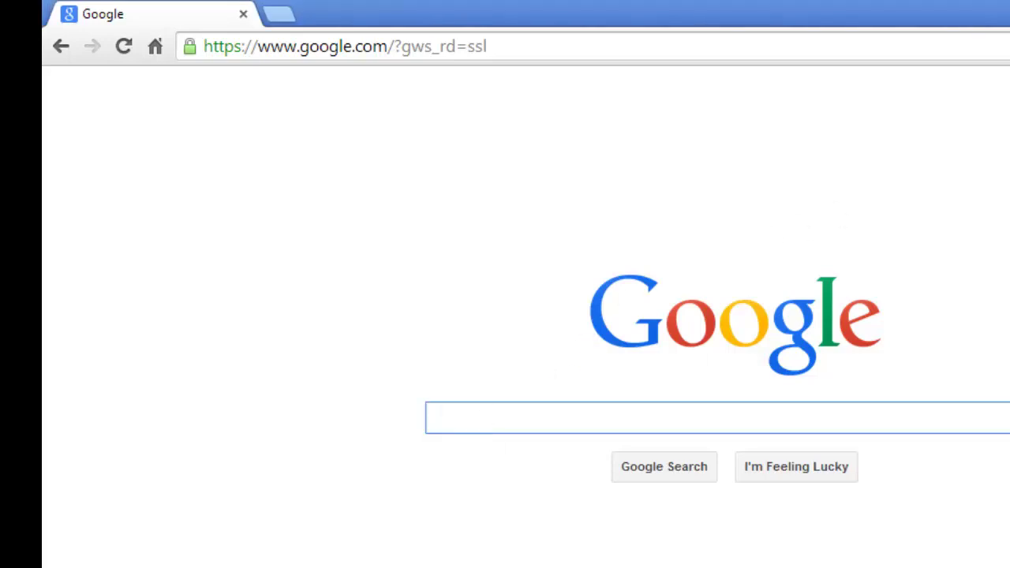
text(boston r)
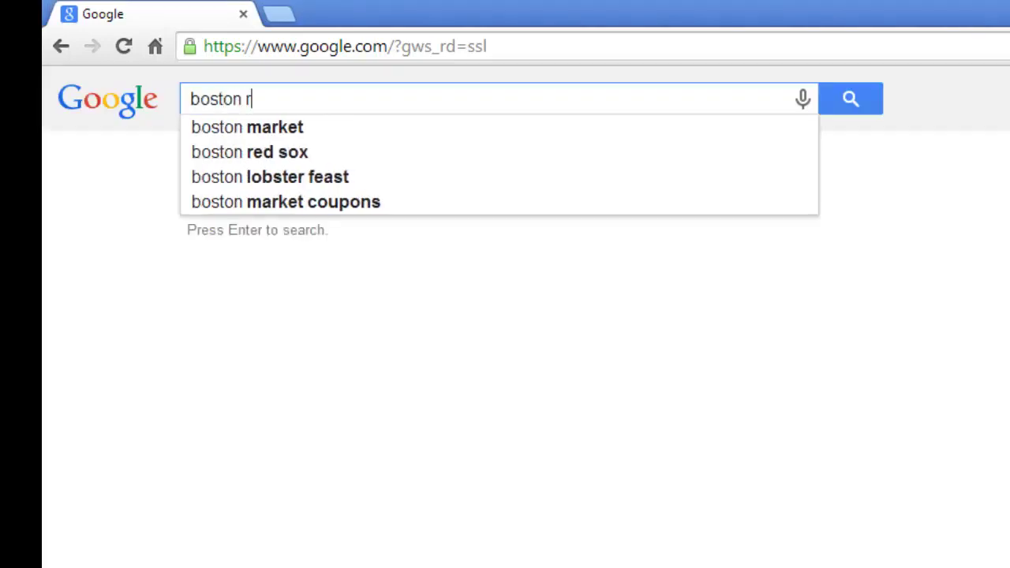
text(ed sox)
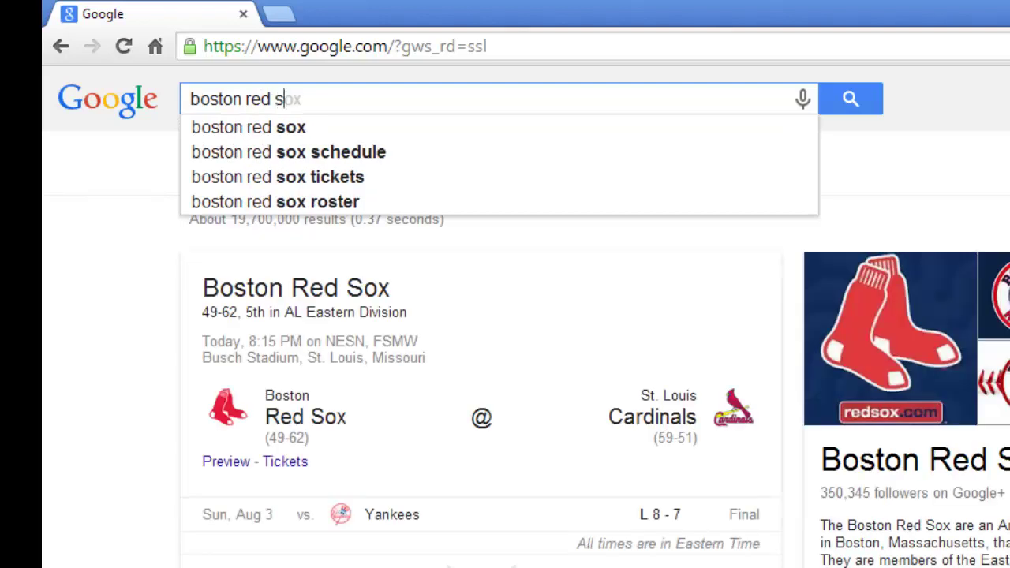
key(Return)
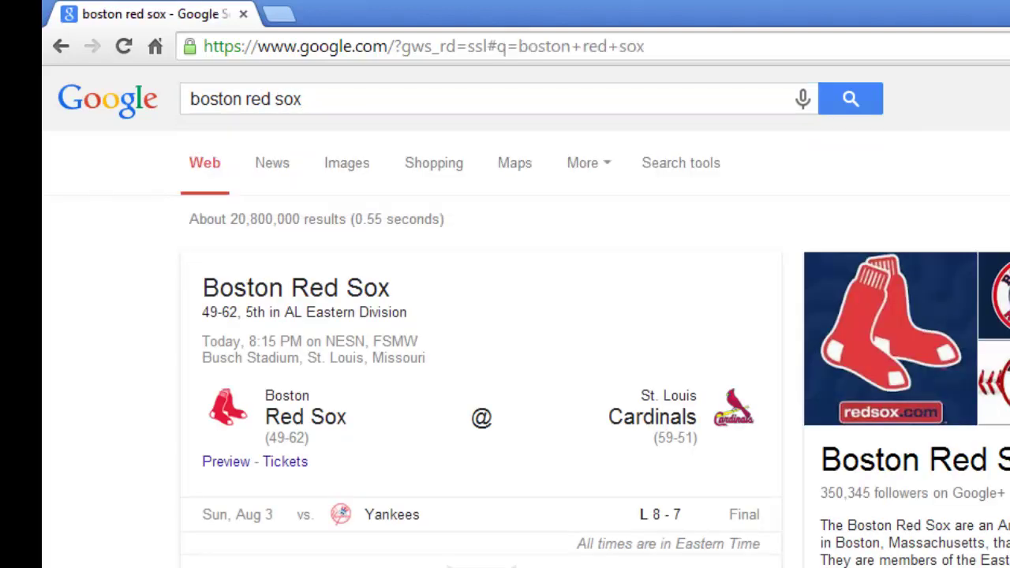
click(277, 168)
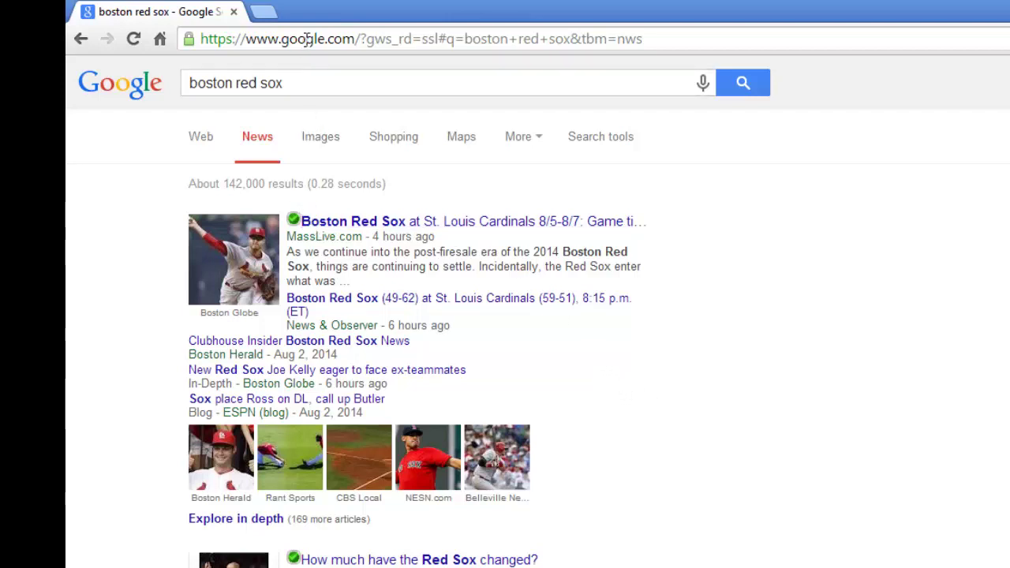
Step: Return to the web results and go to Google News from the Google apps menu
click(201, 139)
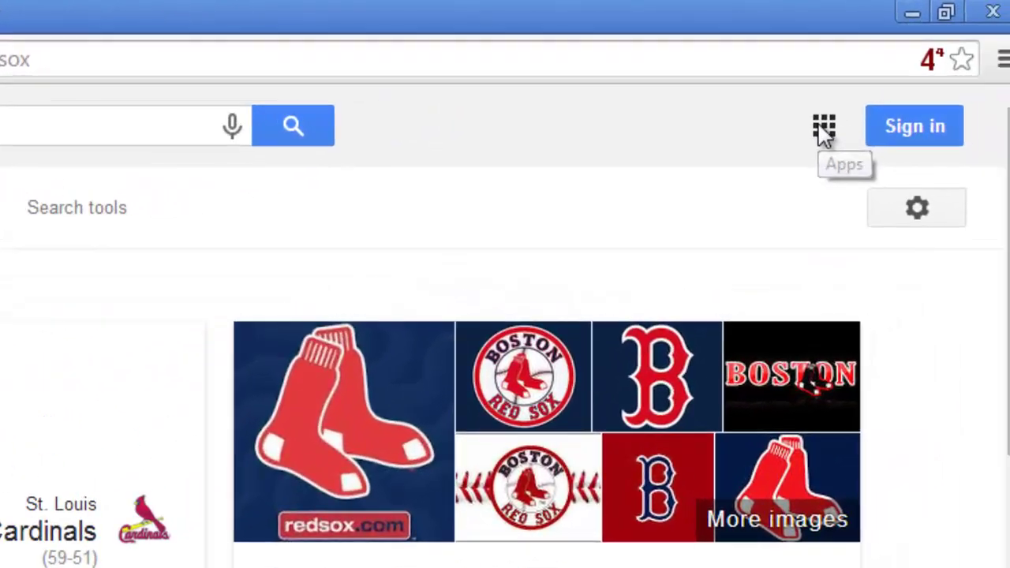
click(1009, 83)
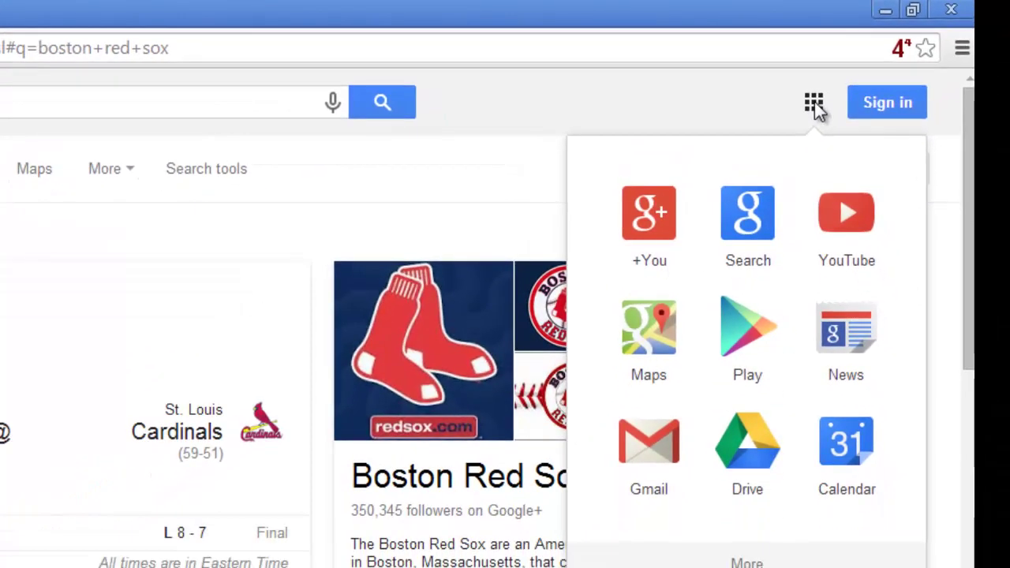
key(Escape)
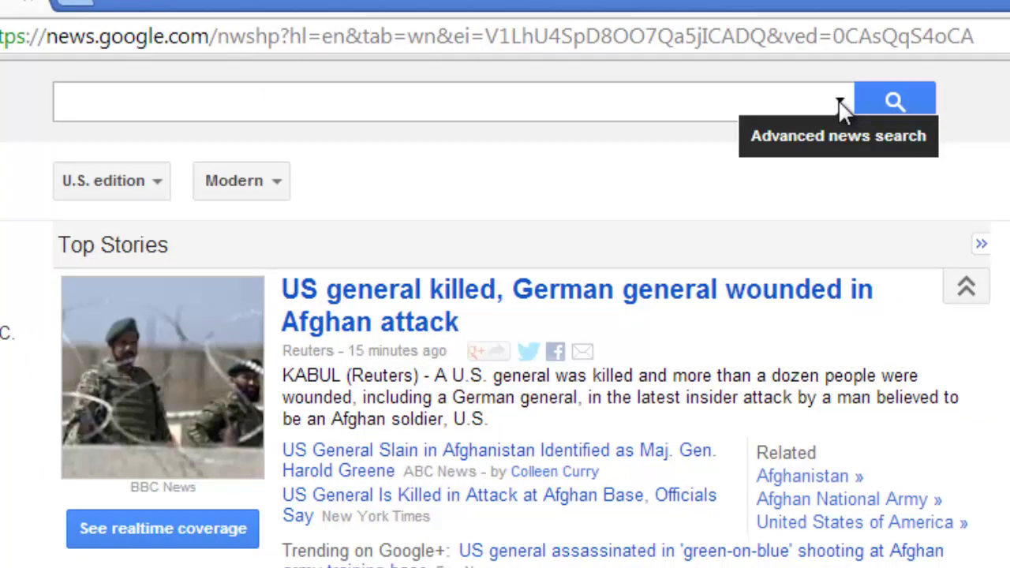
Step: Open Advanced news search, keeping word matching set to anywhere in the article
click(840, 102)
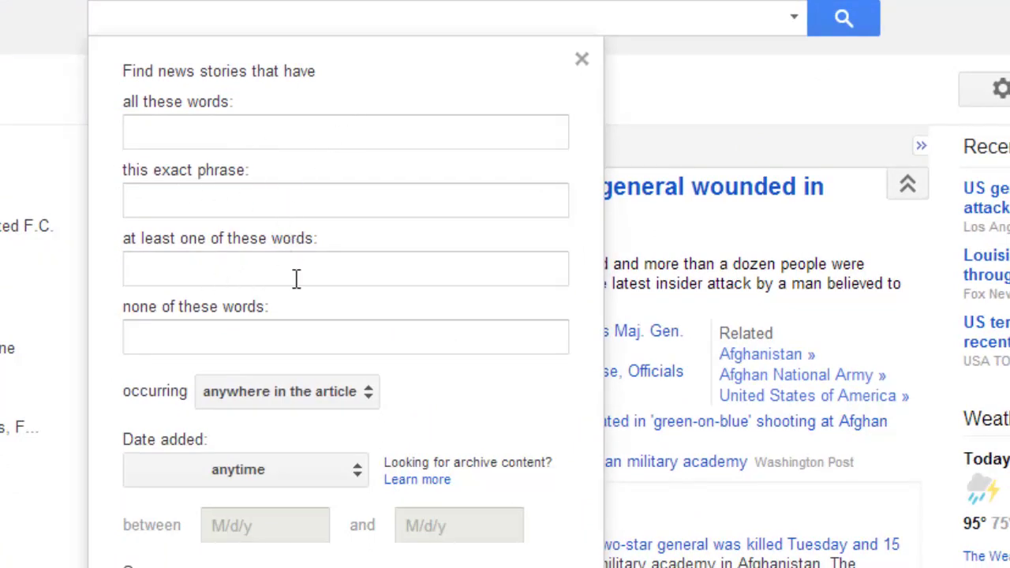
click(274, 401)
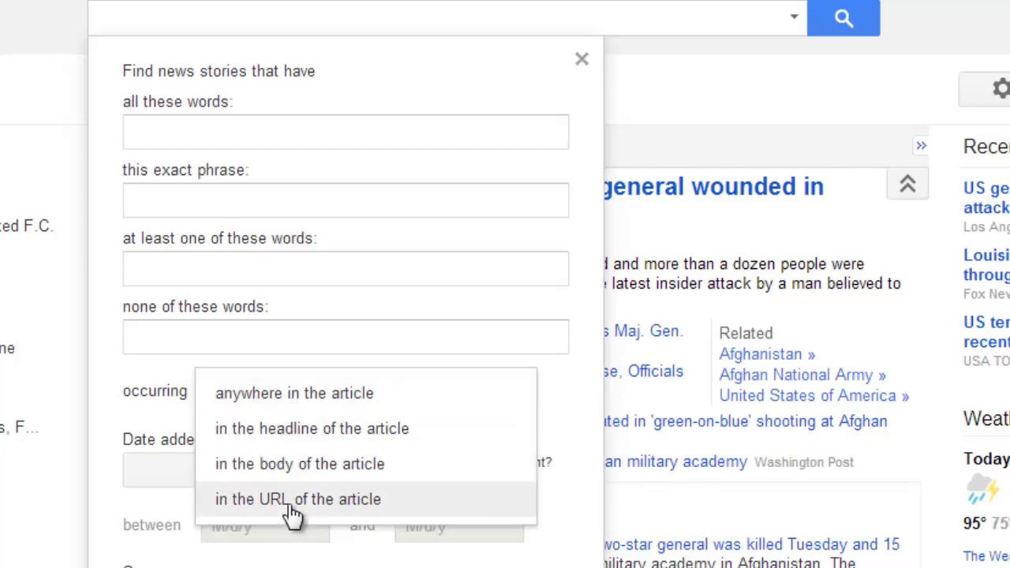
click(400, 315)
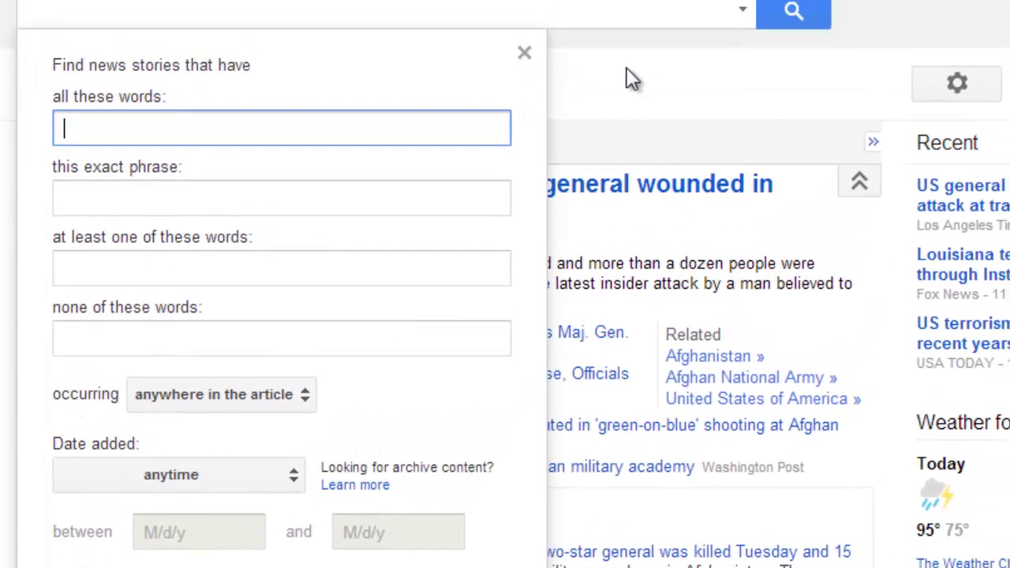
Step: Search for 'boston red so' limited to articles added between July 7 and July 9, 2014
text(boston red sox)
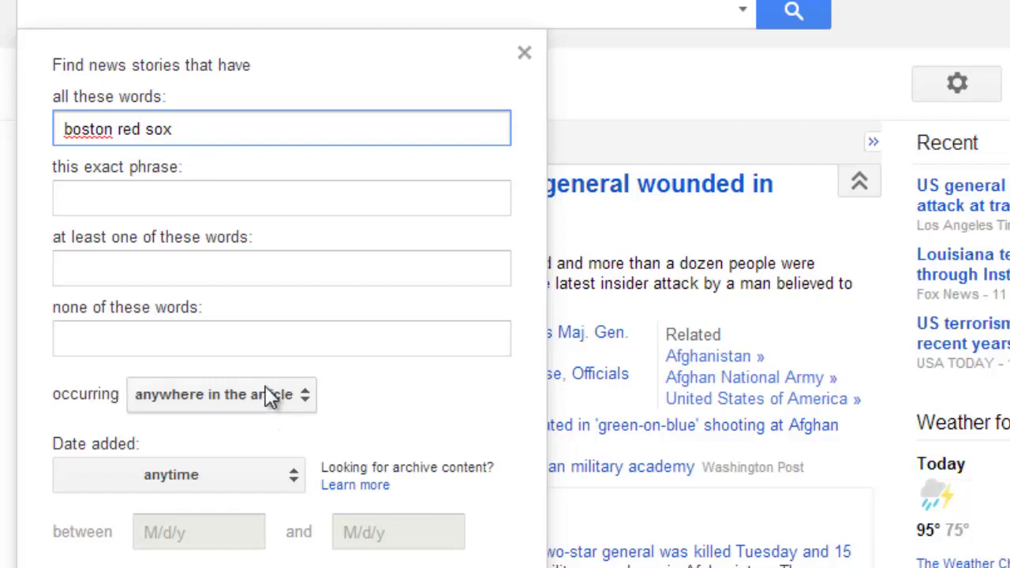
click(291, 483)
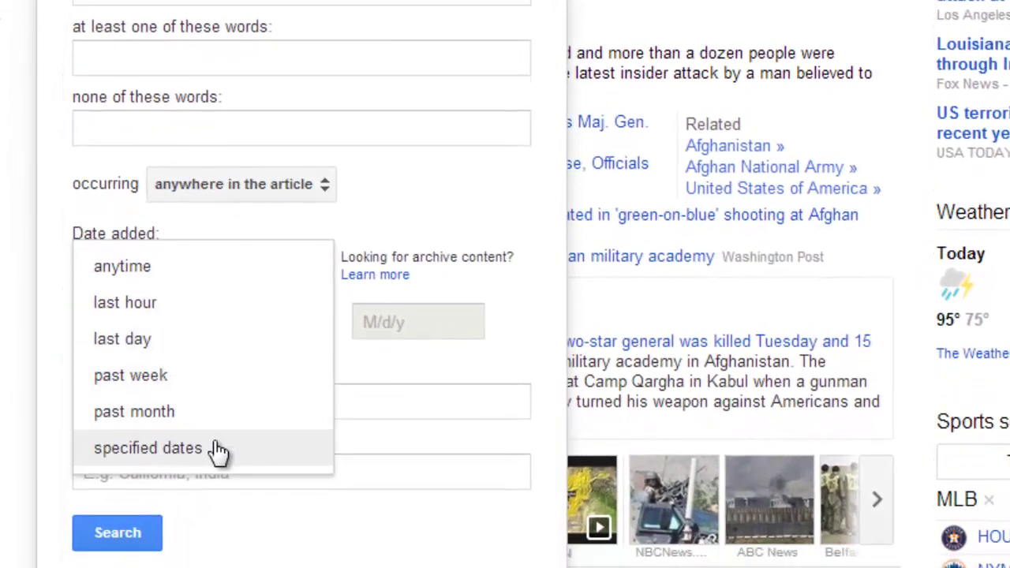
click(219, 450)
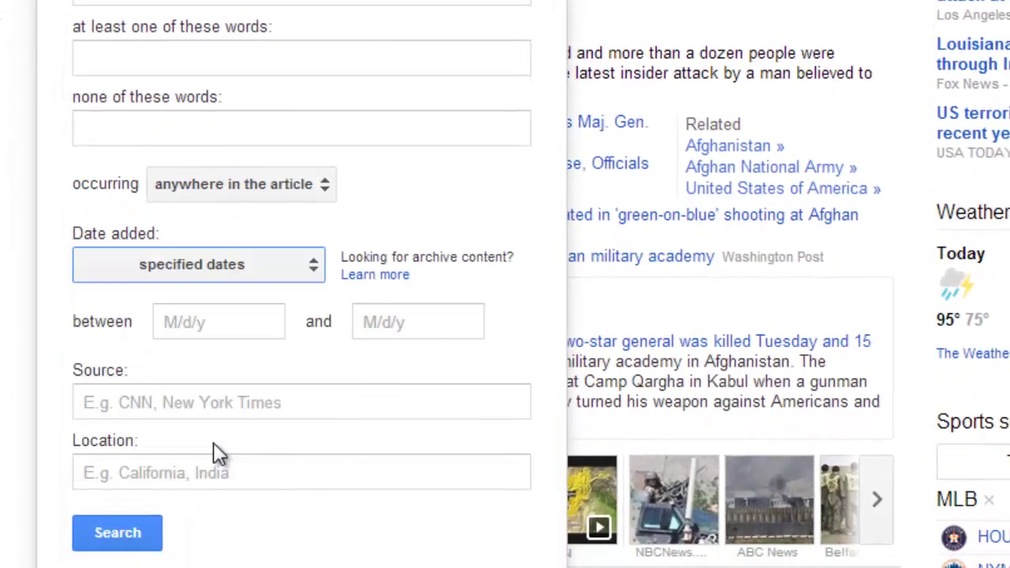
click(223, 323)
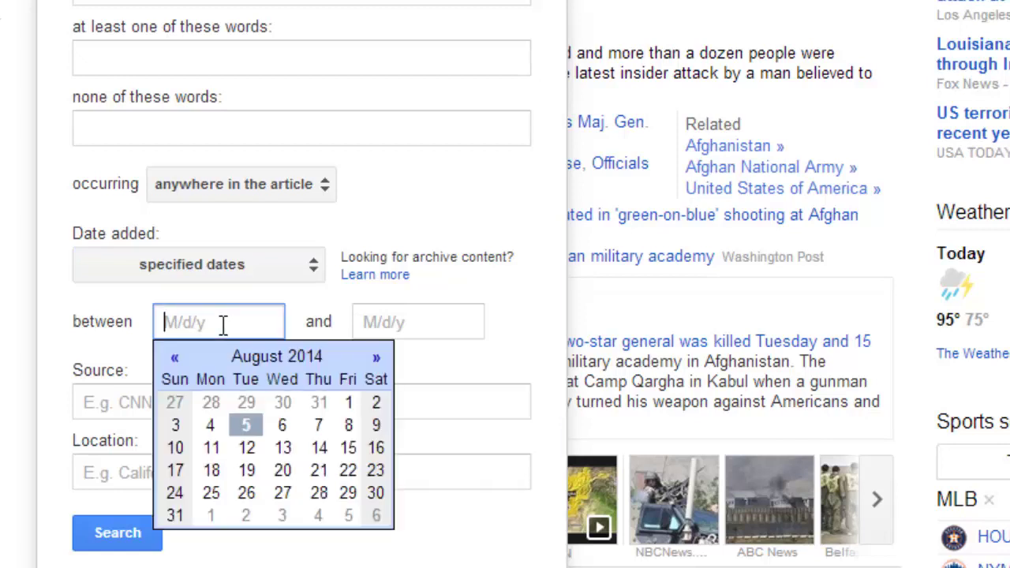
click(175, 359)
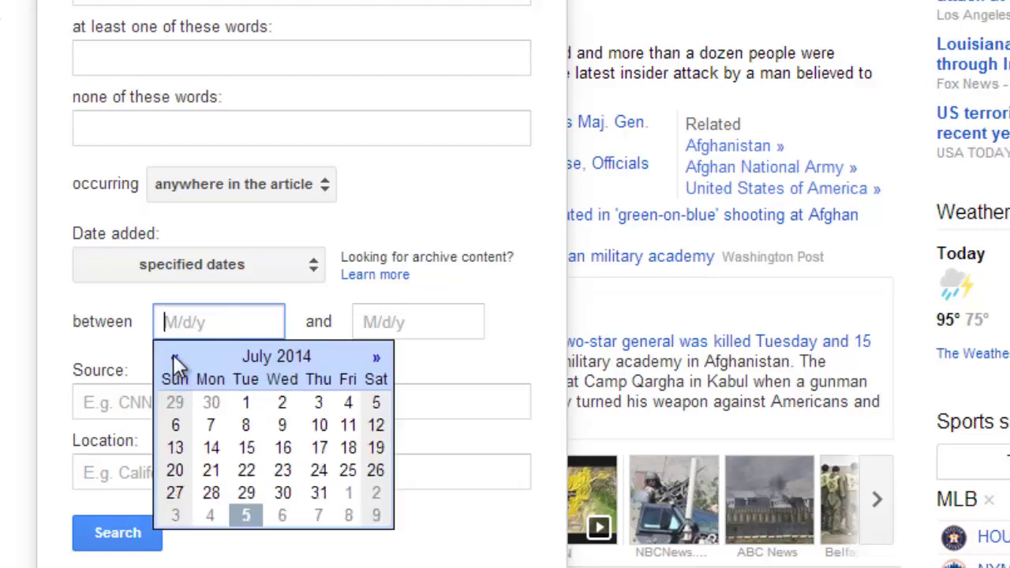
click(212, 427)
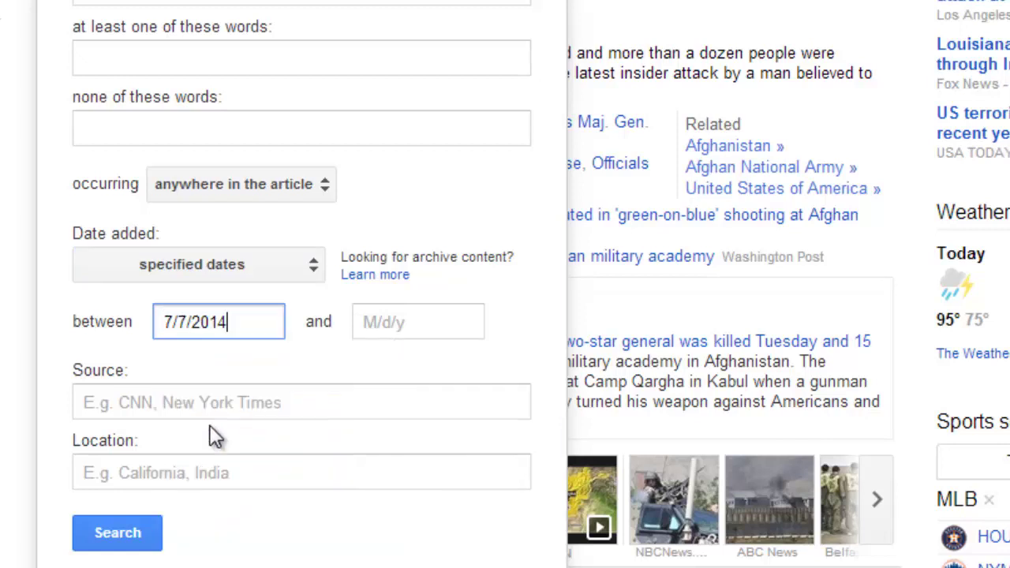
click(410, 322)
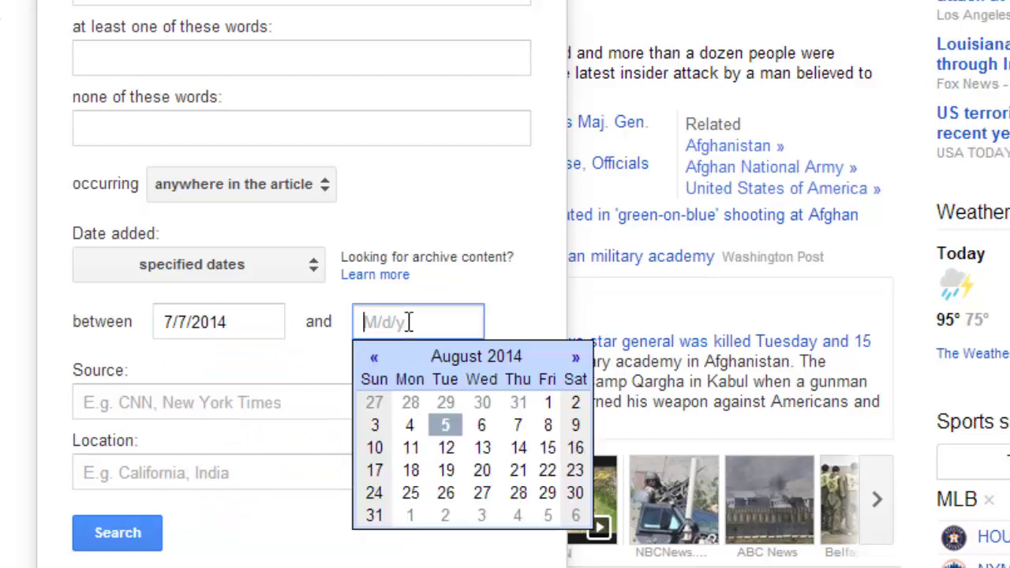
click(375, 359)
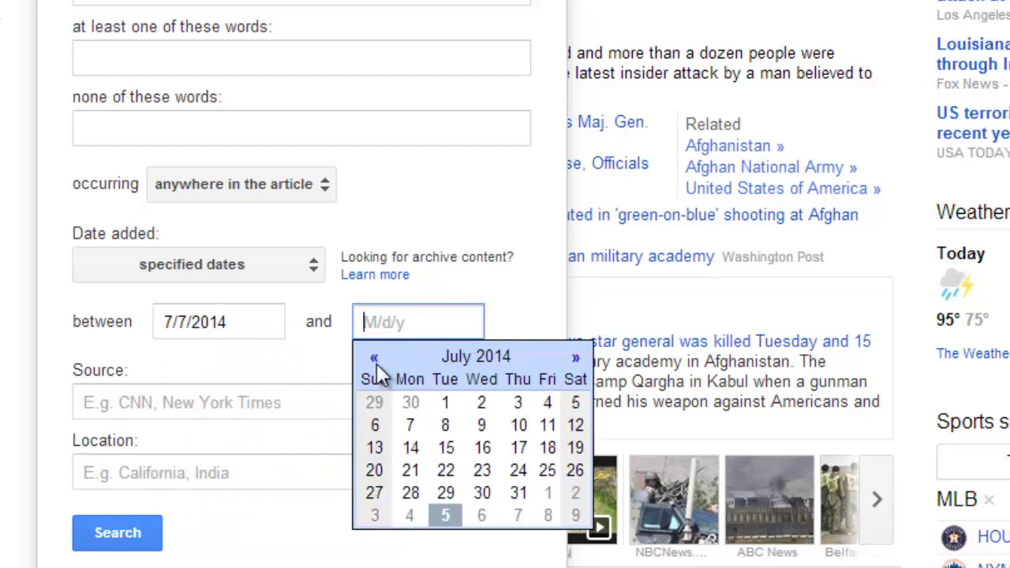
click(481, 426)
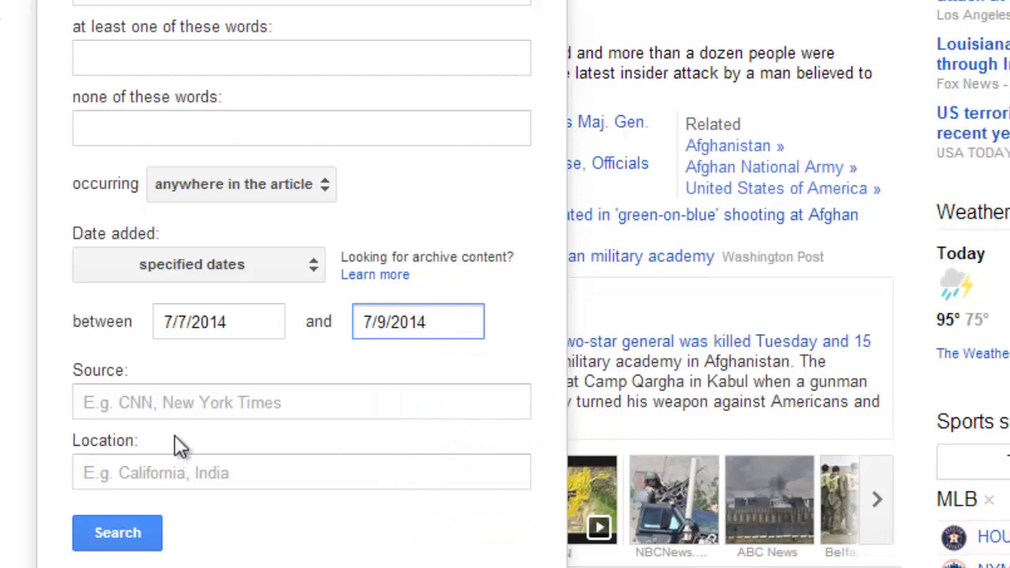
click(118, 534)
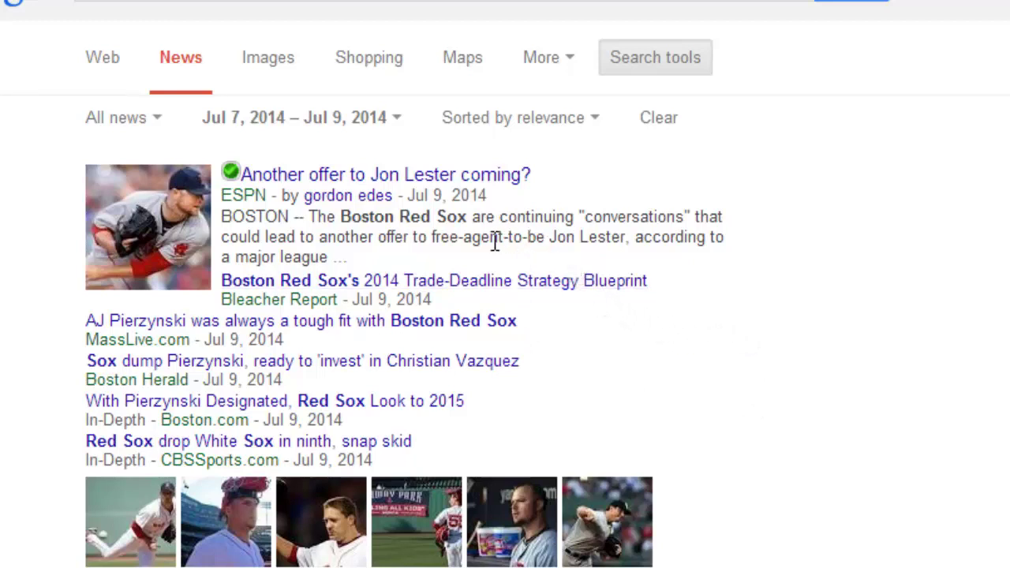
Step: Review the custom date range options, leaving the Jul 7–9, 2014 range unchanged
click(394, 125)
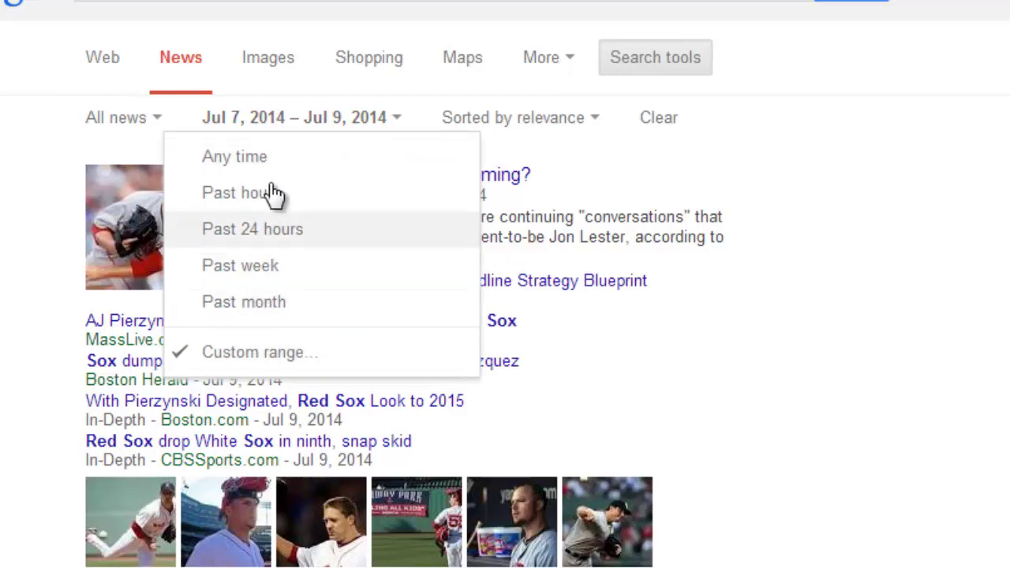
click(272, 363)
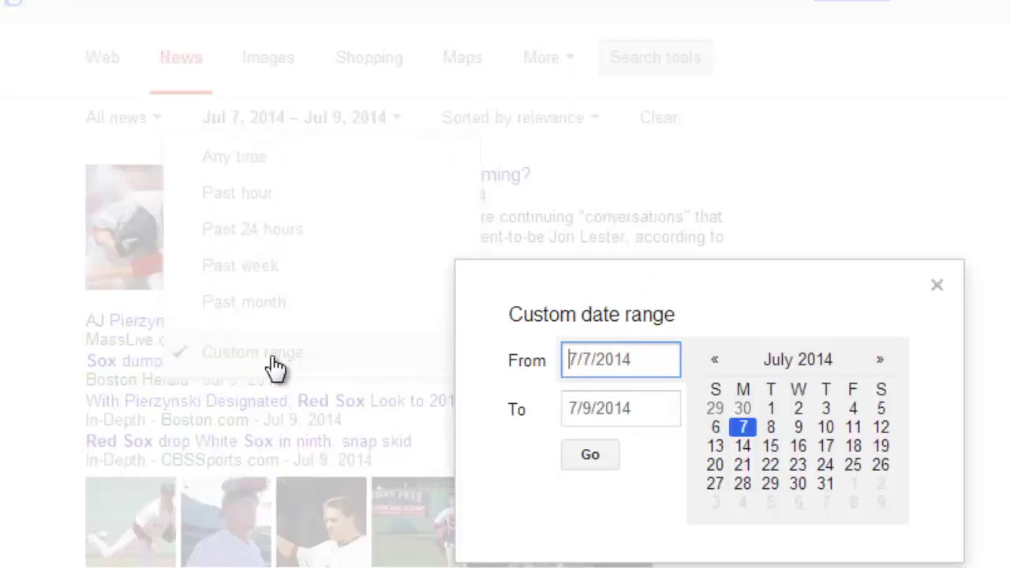
click(938, 286)
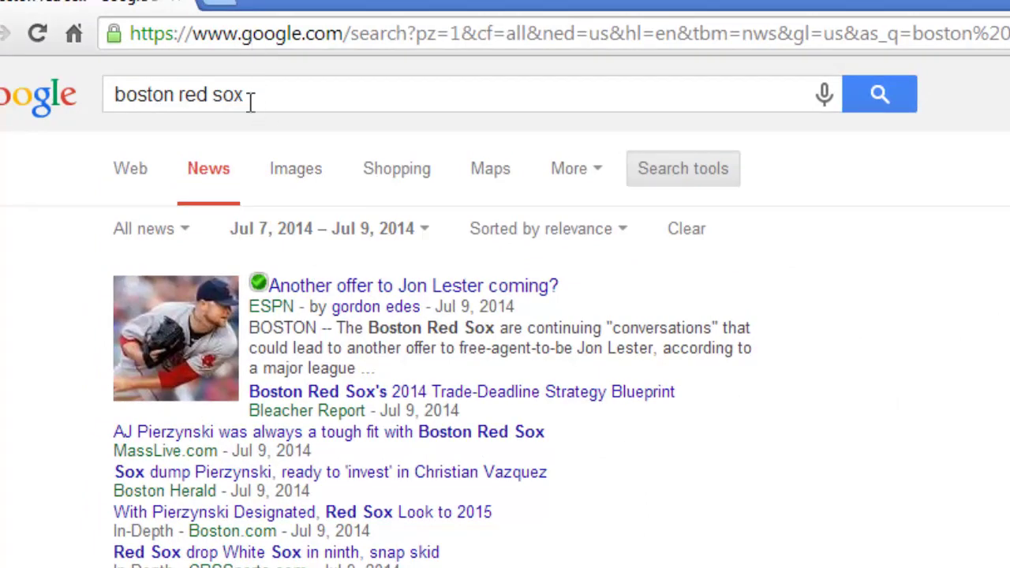
Step: Replace the search words with 'tampa bay rays' and rerun the search
triple_click(275, 93)
text(tampa)
key(BackSpace)
text(pa )
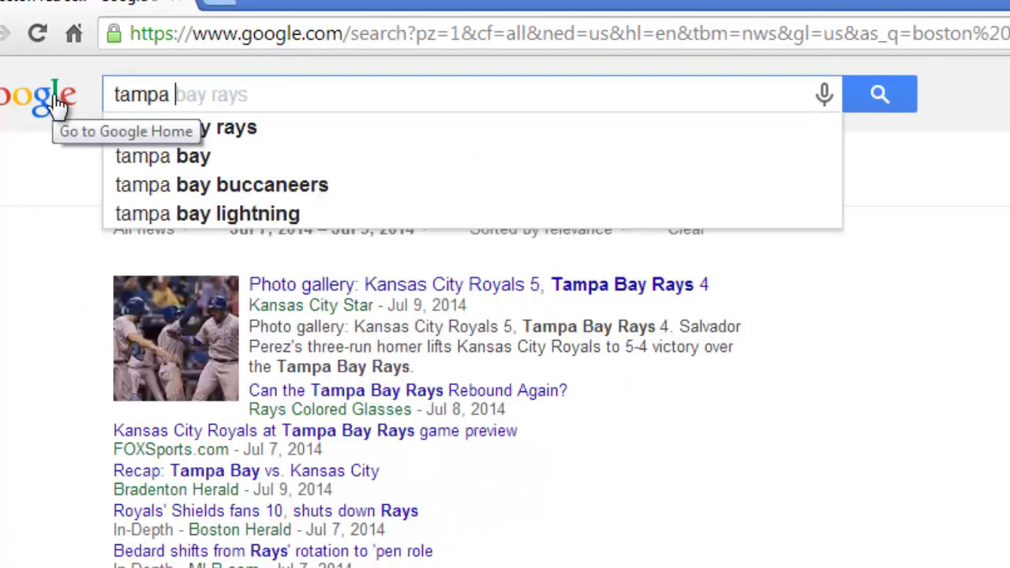
text(bay ray)
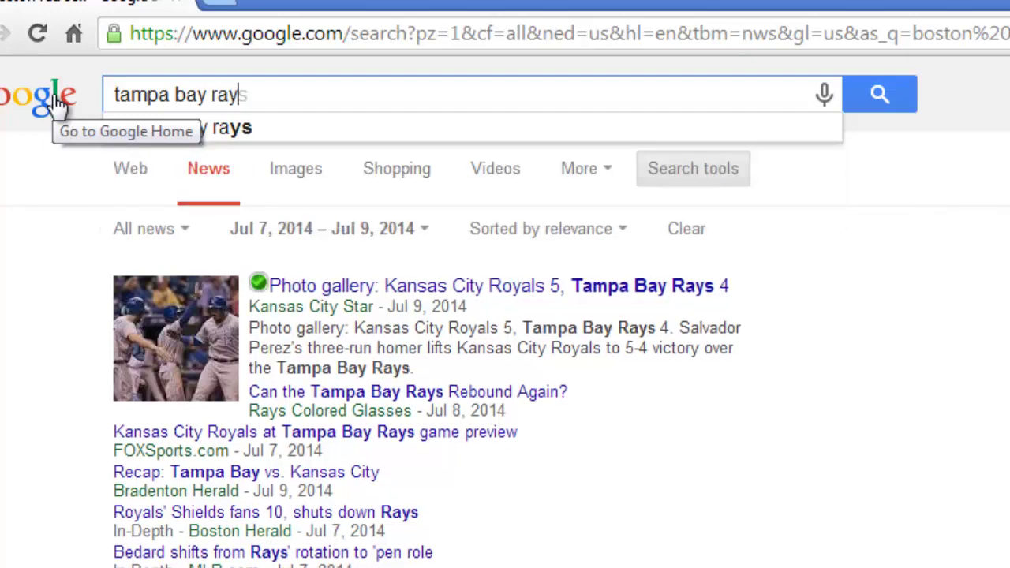
text(s)
key(Return)
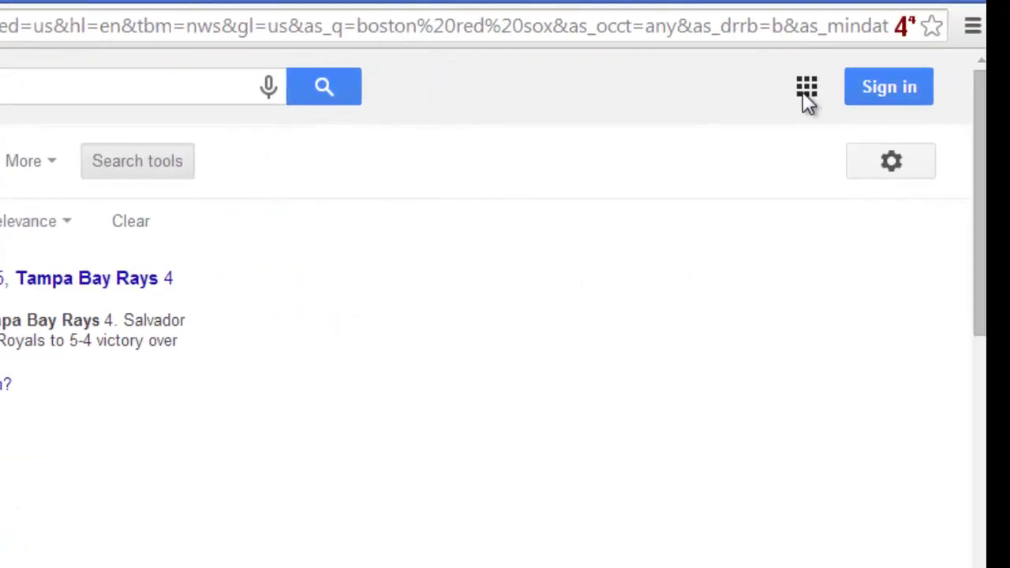
Step: Go to Google News via the apps menu and open its Advanced news search form
click(805, 89)
click(842, 351)
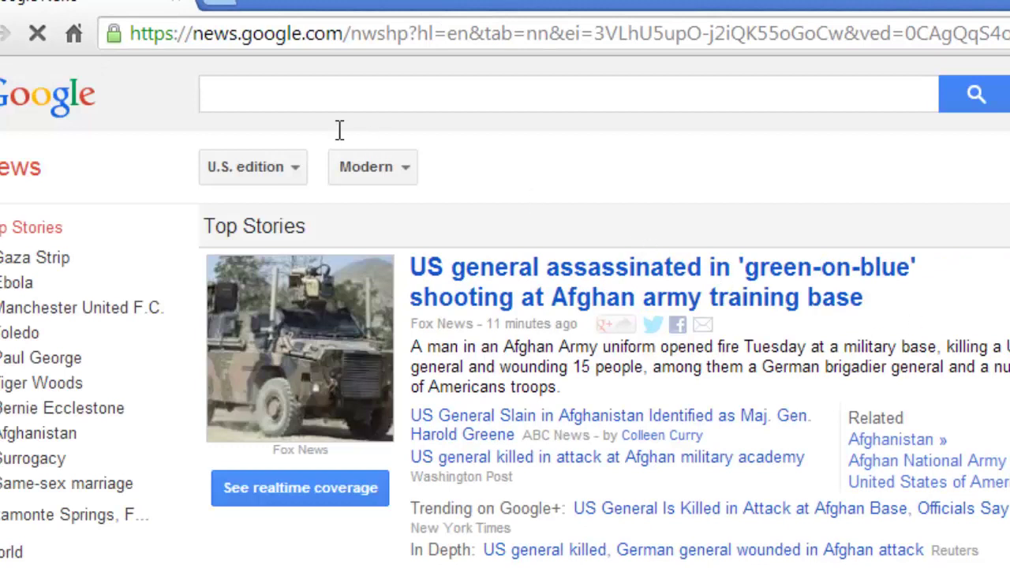
click(330, 100)
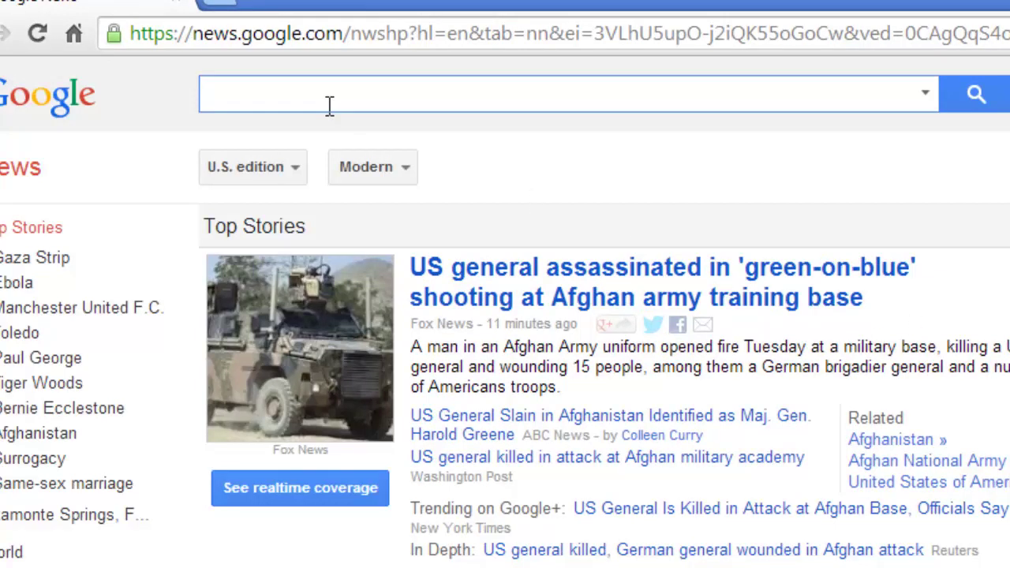
click(925, 94)
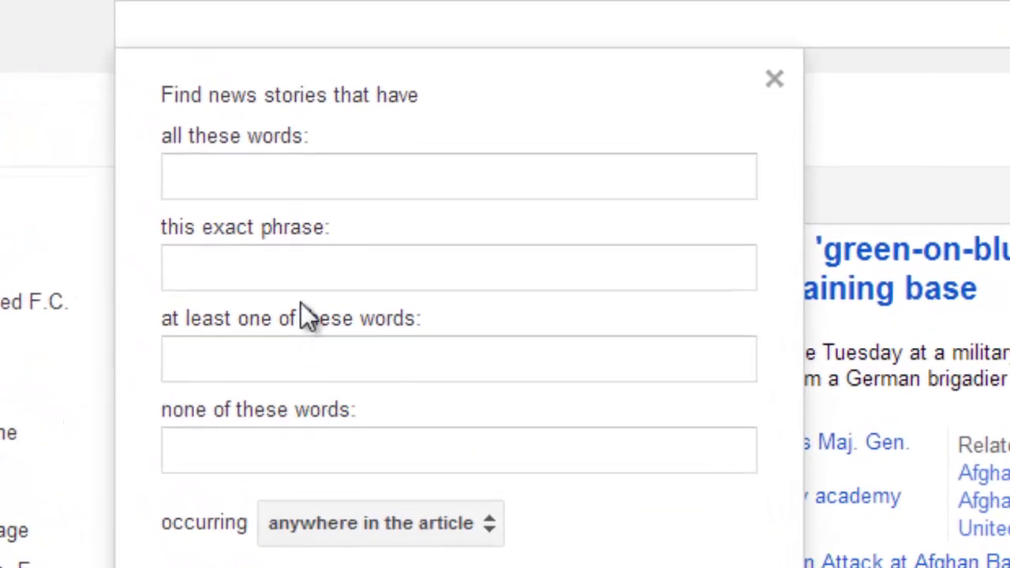
Step: Search for the exact phrase 'david price trade' in news added in the past month
click(312, 266)
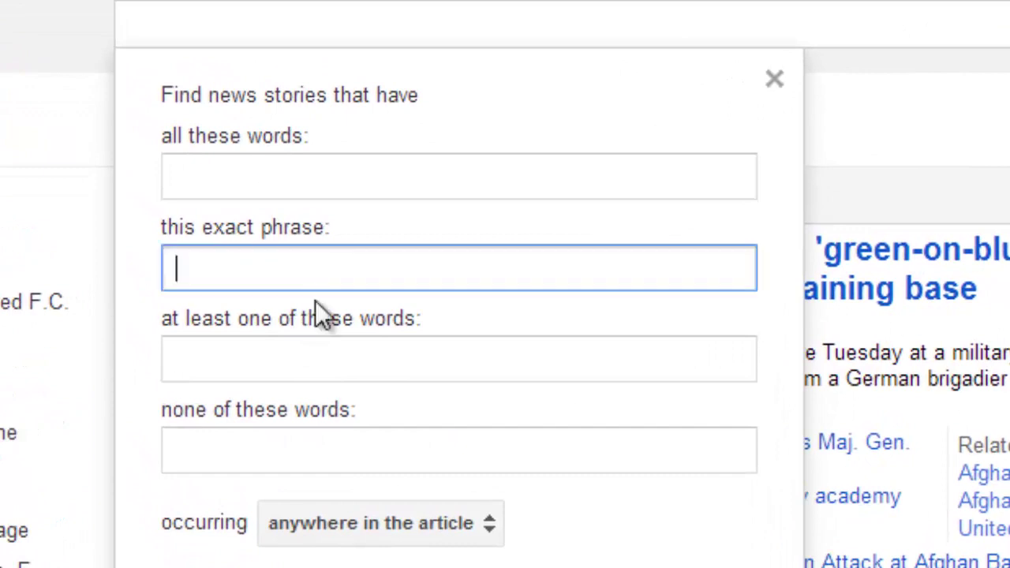
text(da)
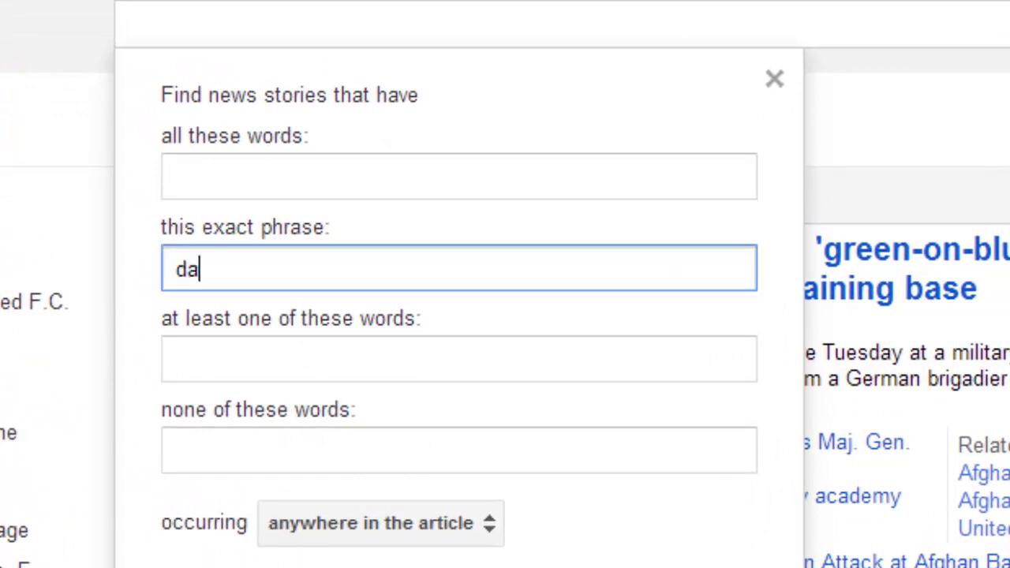
text(vid price r)
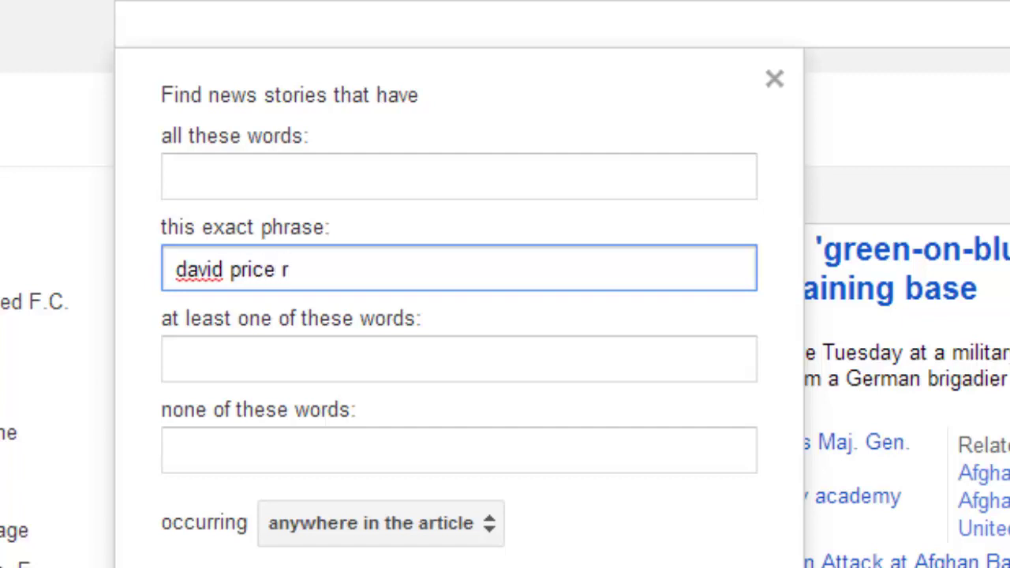
key(BackSpace)
text(trade)
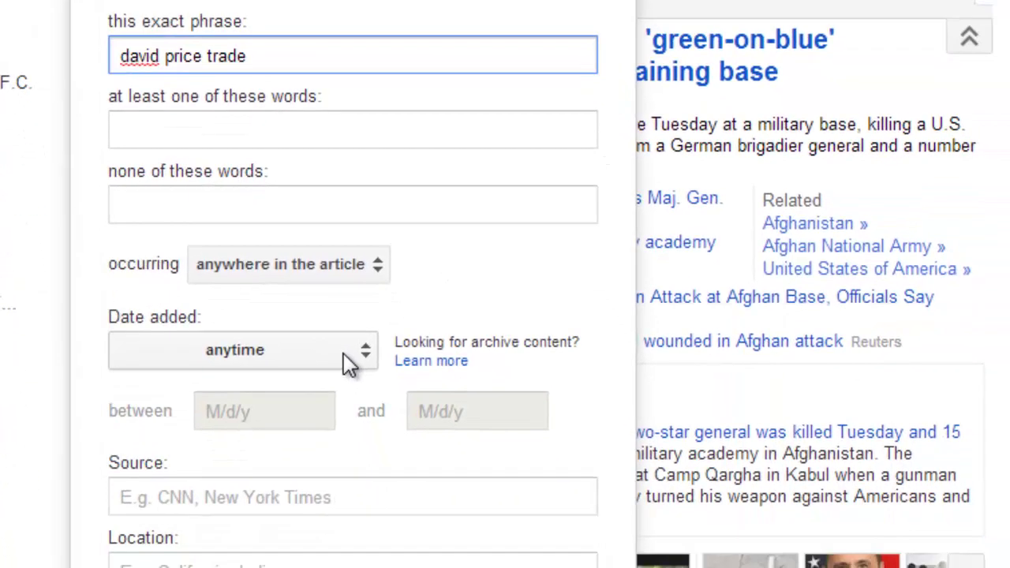
click(349, 361)
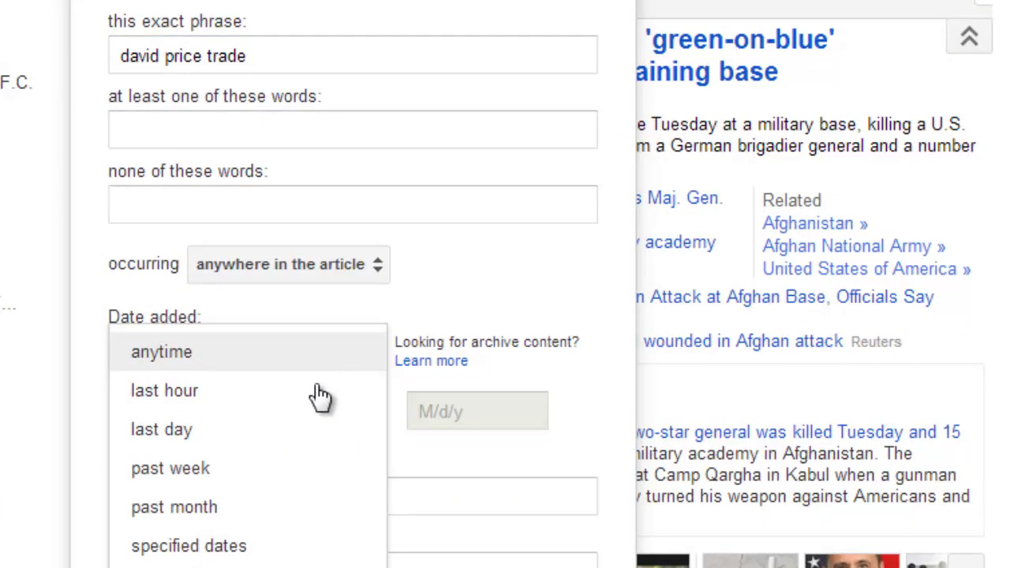
click(247, 512)
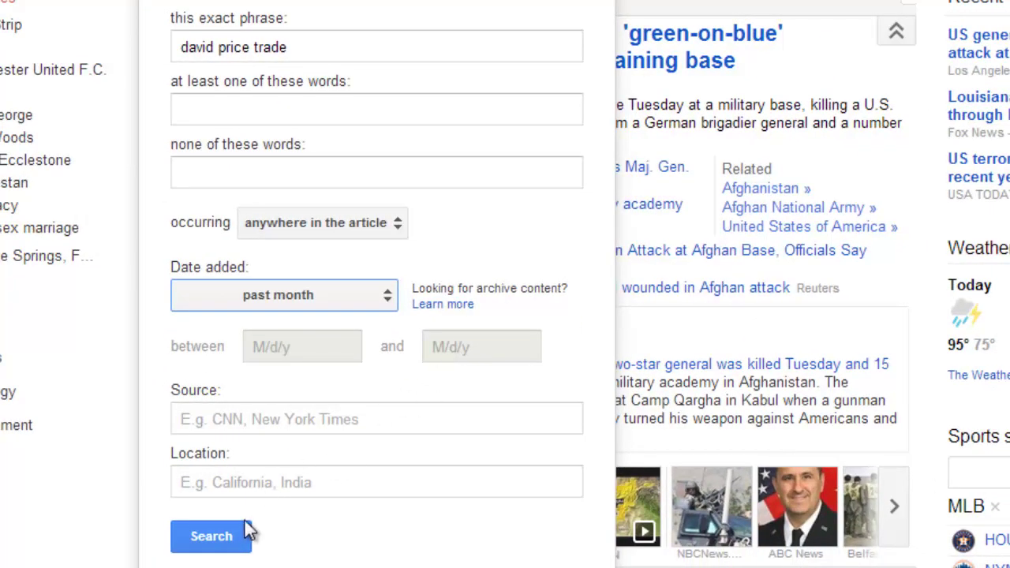
click(226, 543)
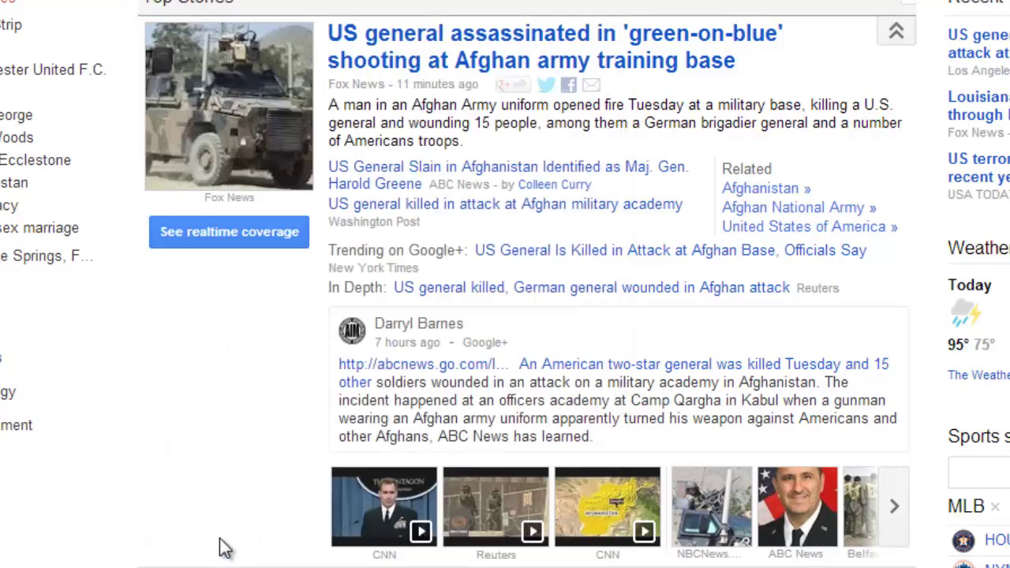